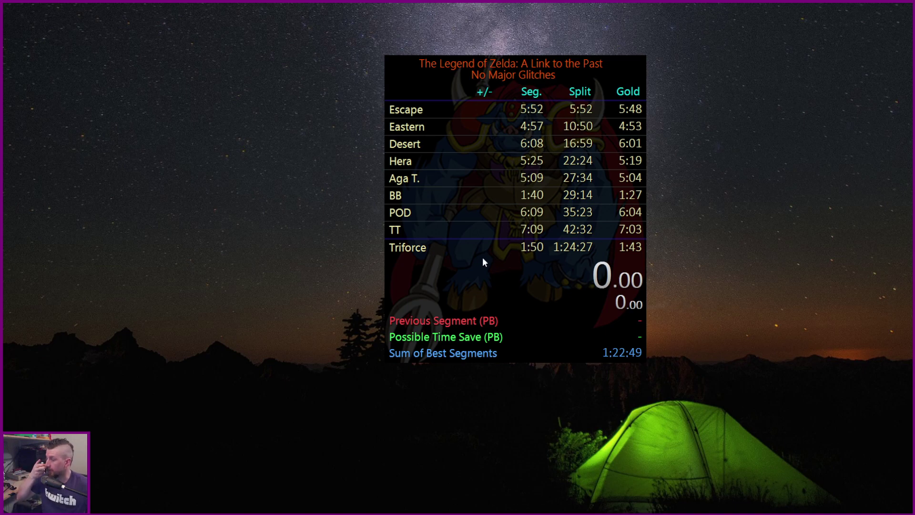
left_click_drag(525, 234, 570, 241)
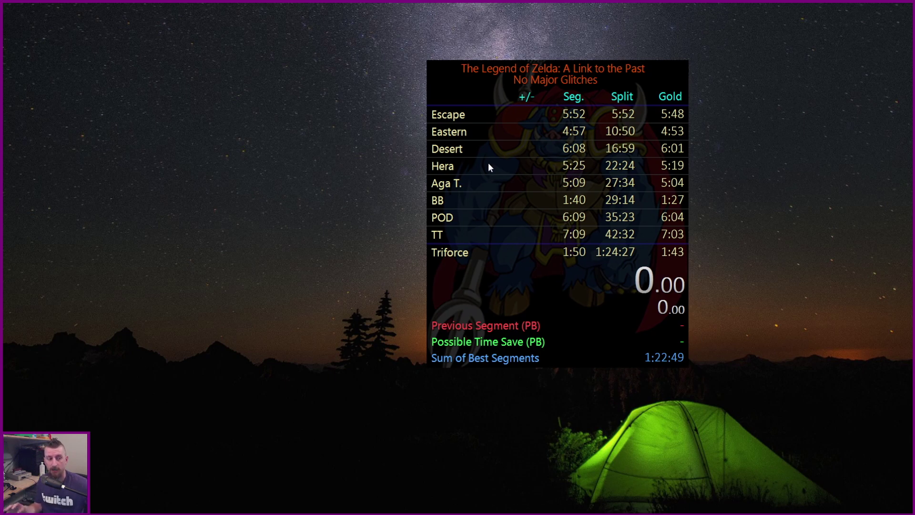
left_click_drag(491, 167, 487, 198)
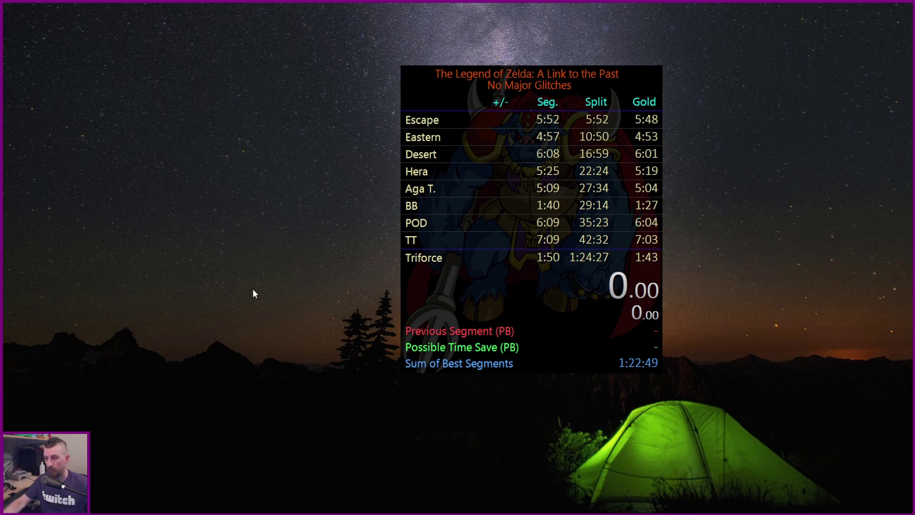
Start the timer, cycle the comparison through Best Segments, Best Split Times, Average and back to PB, and reset the run
key("KP_1")
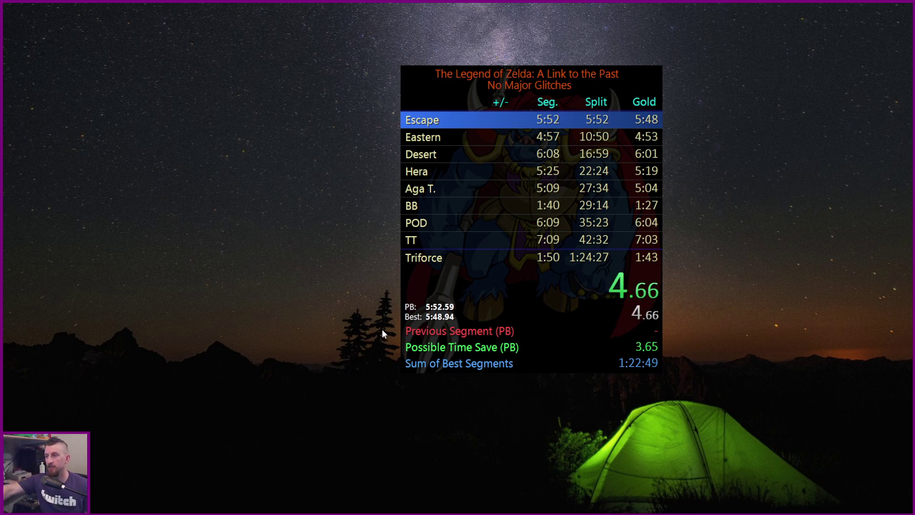
key("KP_6")
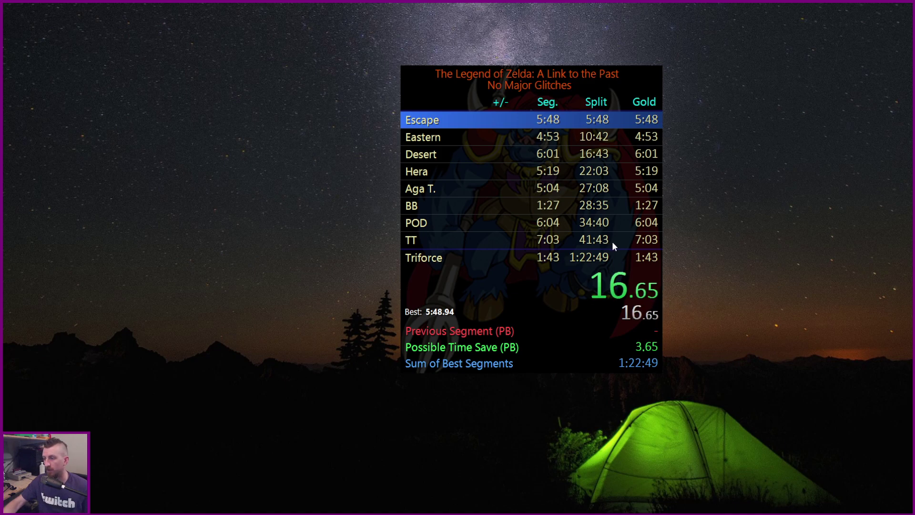
key("KP_6")
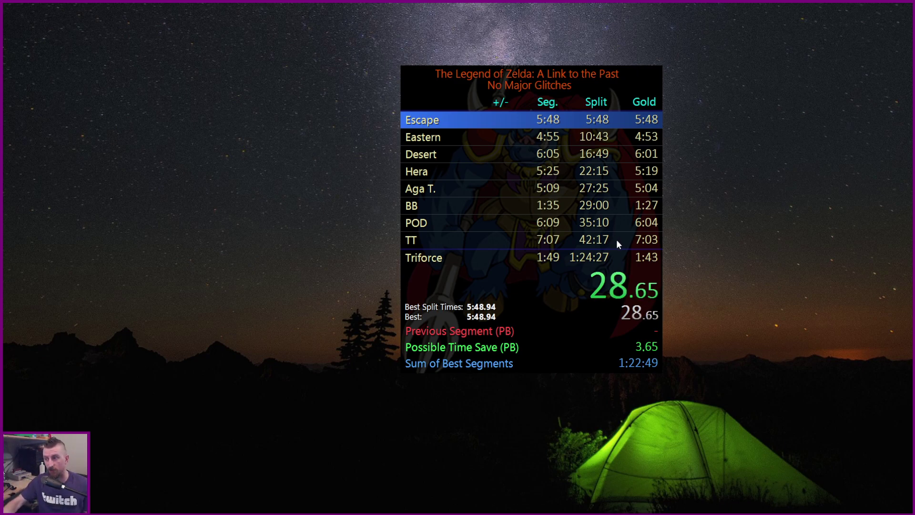
scroll(617, 240, "down", 1)
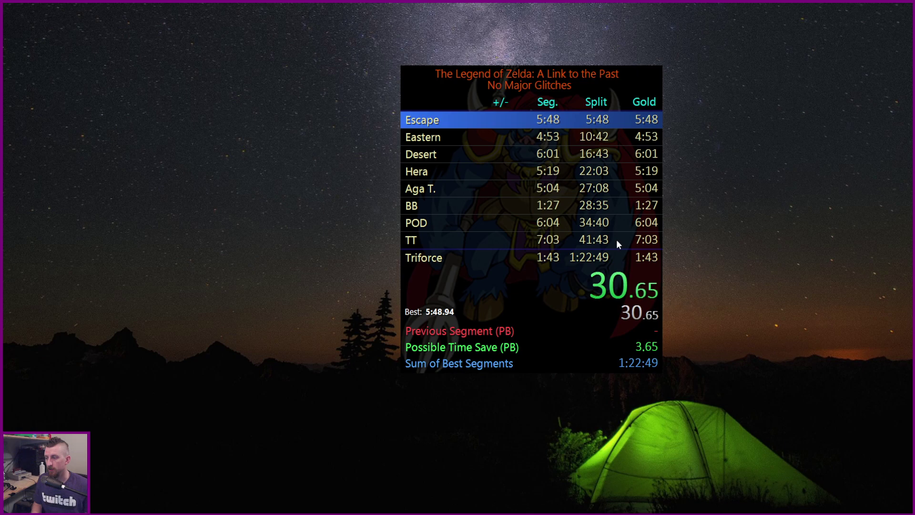
scroll(617, 239, "up", 1)
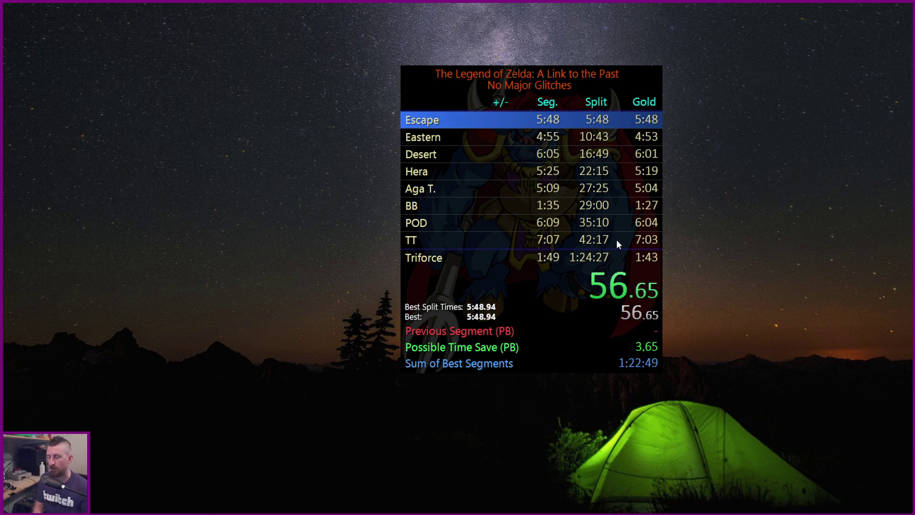
key("KP_6")
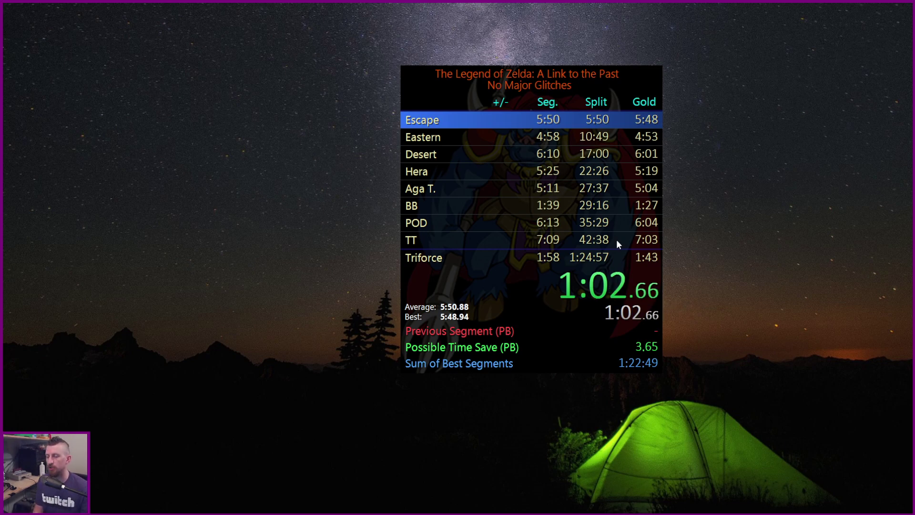
key("KP_6")
key("KP_3")
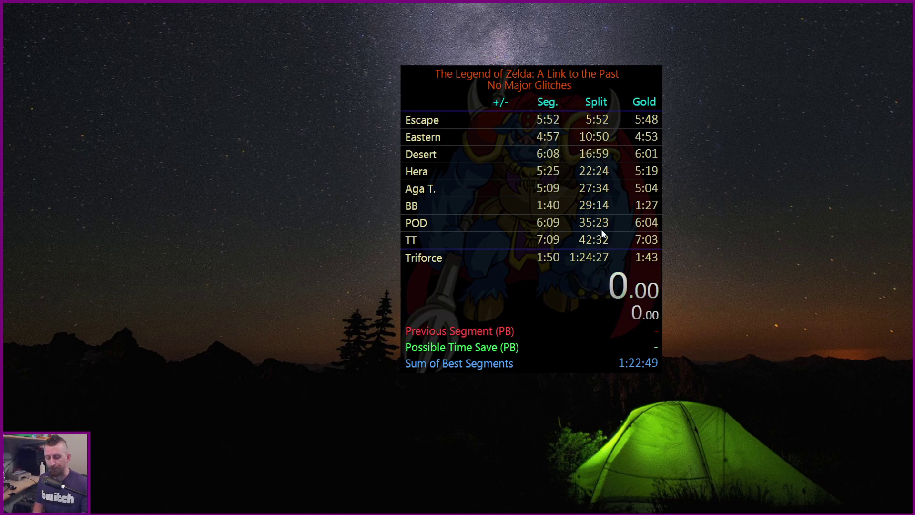
Browse the component types that can be added to the layout, and test reordering Title to the list's end and back
right_click(527, 187)
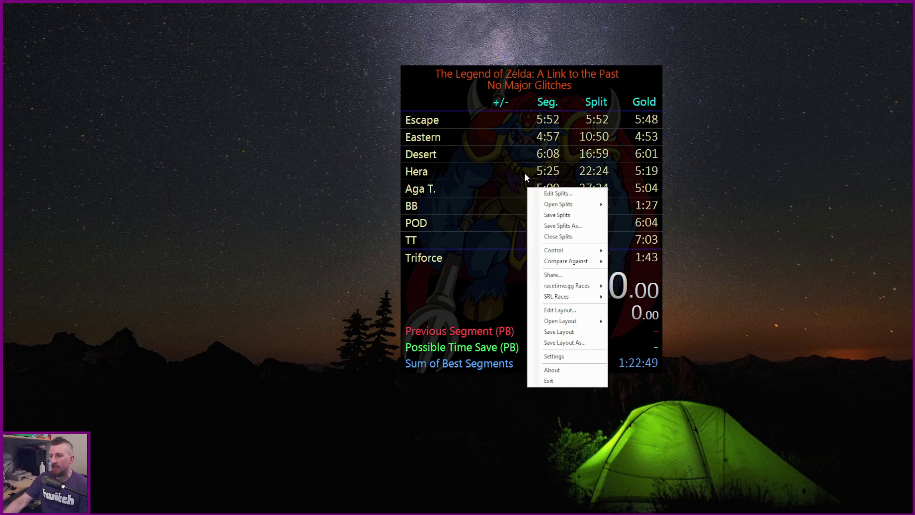
left_click(561, 311)
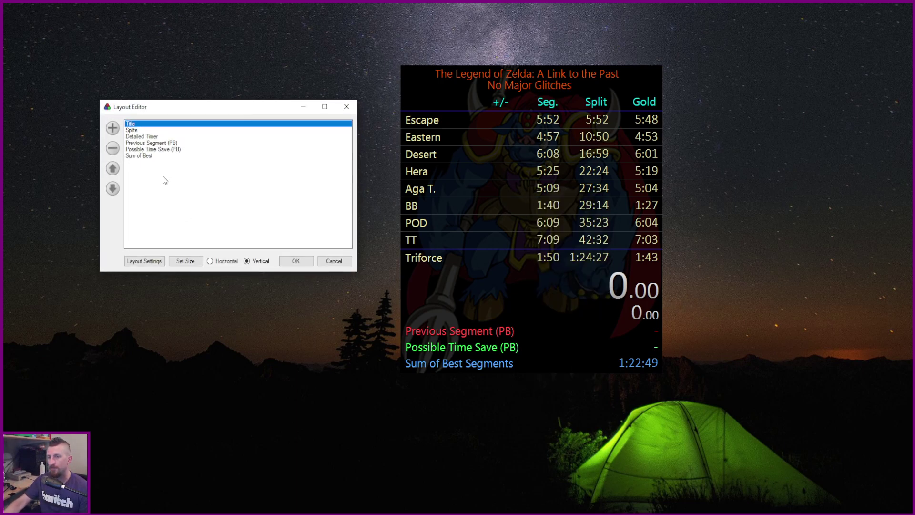
left_click(112, 128)
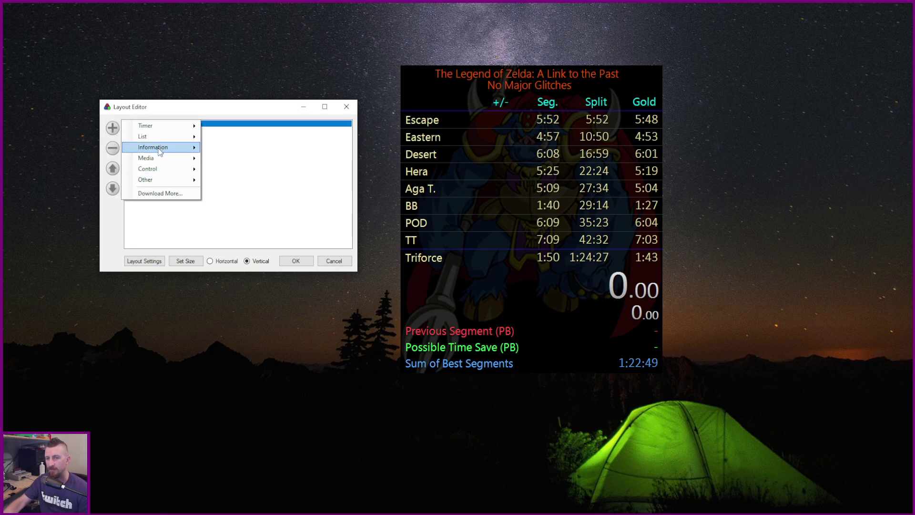
mouse_move(160, 126)
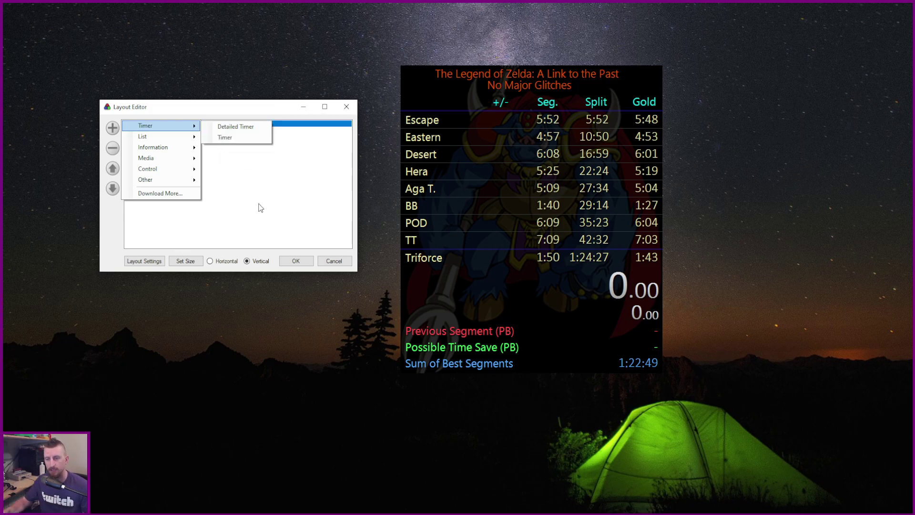
left_click_drag(259, 205, 311, 207)
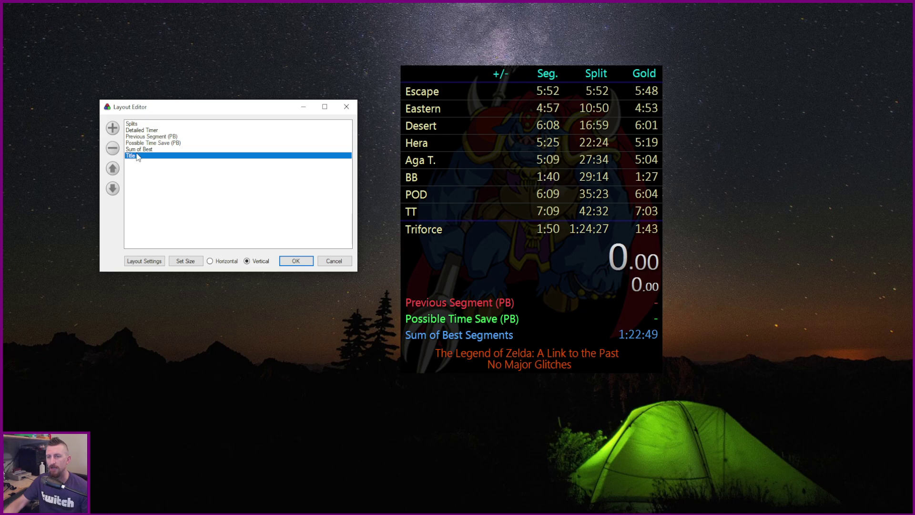
left_click_drag(137, 156, 143, 126)
Increase the height of the Detailed Timer component slightly and accept the layout changes
double_click(143, 137)
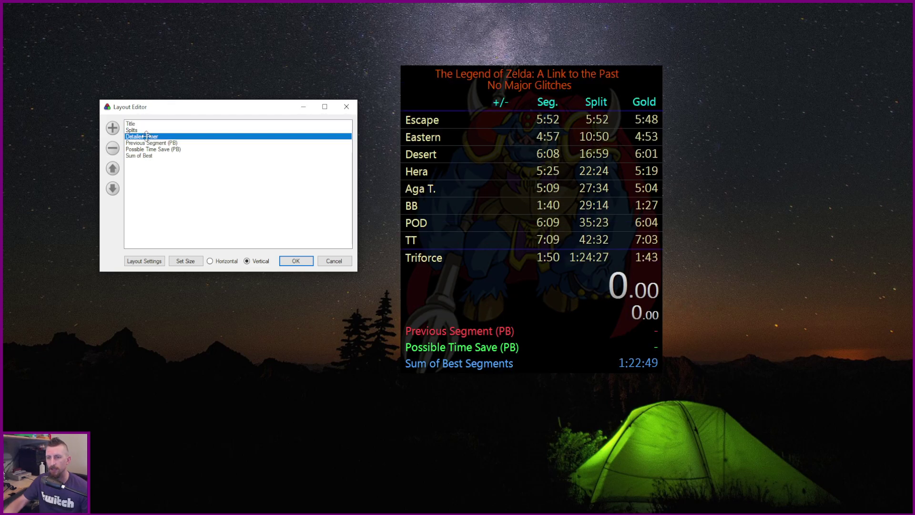
left_click_drag(253, 127, 314, 64)
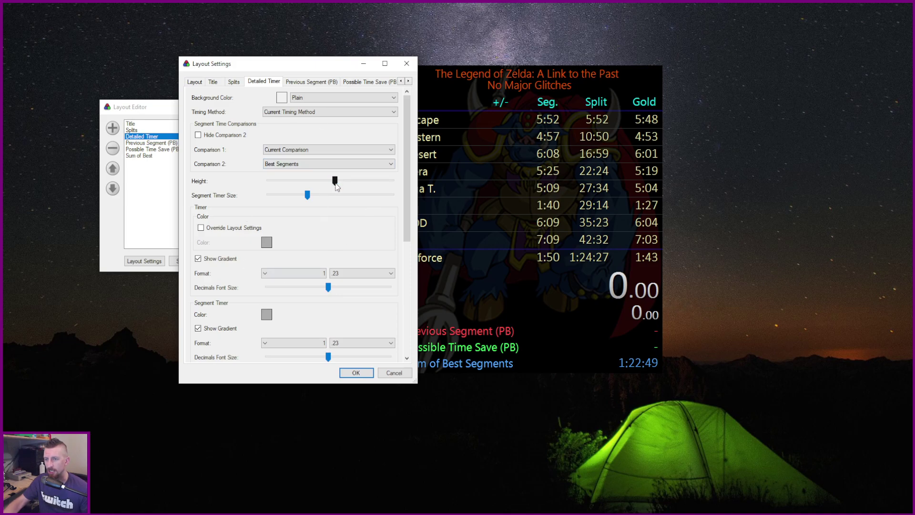
left_click_drag(335, 184, 308, 200)
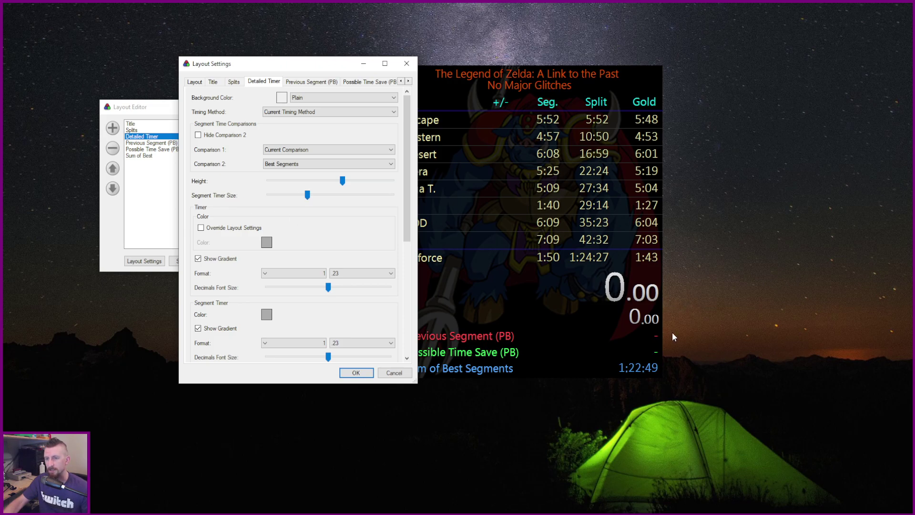
left_click(356, 373)
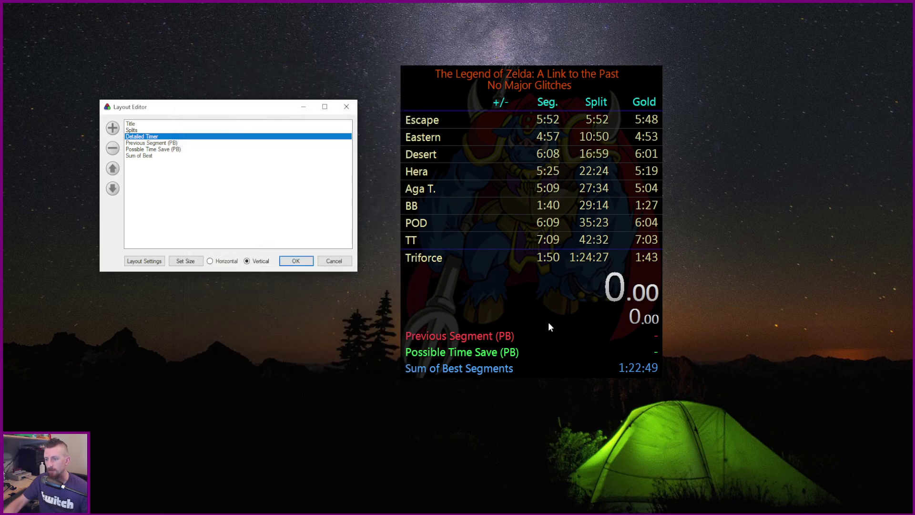
left_click(296, 262)
Start the timer, split through Escape and Eastern, and reset the run without updating the best times
key("KP_1")
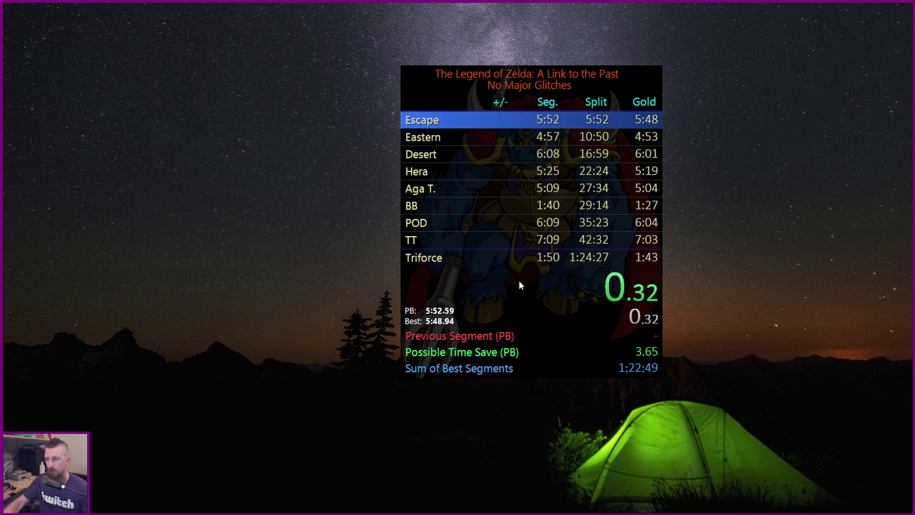
key("KP_1")
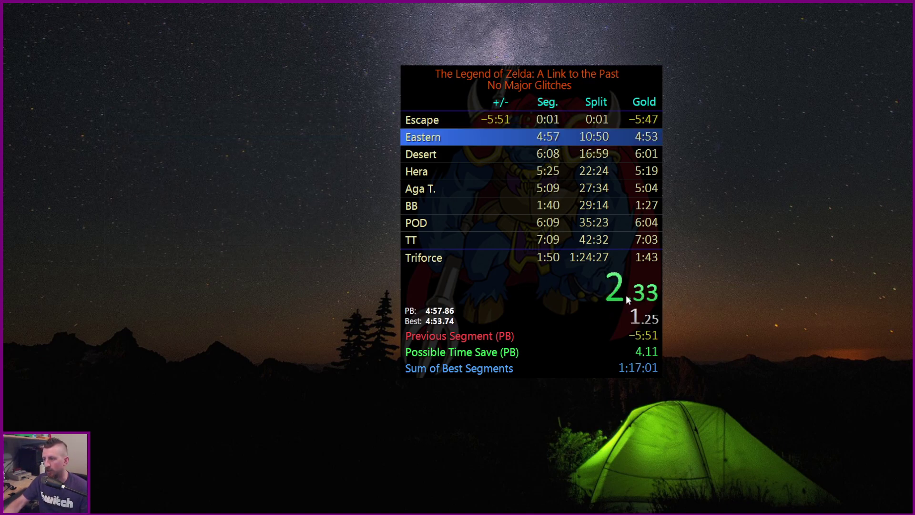
key("KP_1")
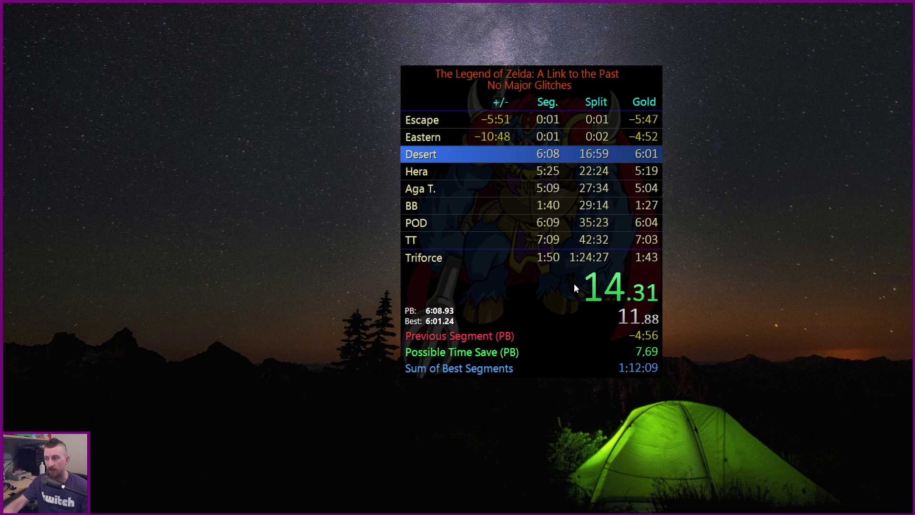
key("KP_3")
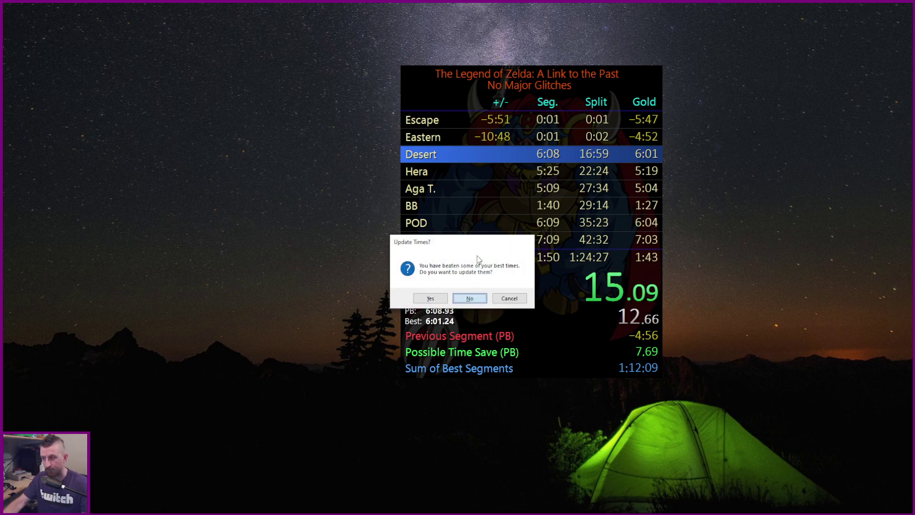
left_click(431, 299)
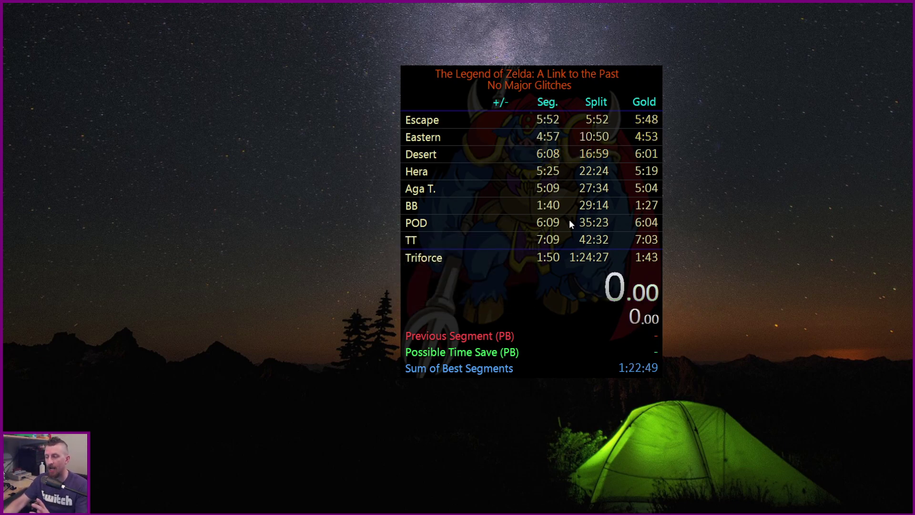
Start a run, split Escape, cycle the comparison to Average, and reset without updating the best times
key("KP_1")
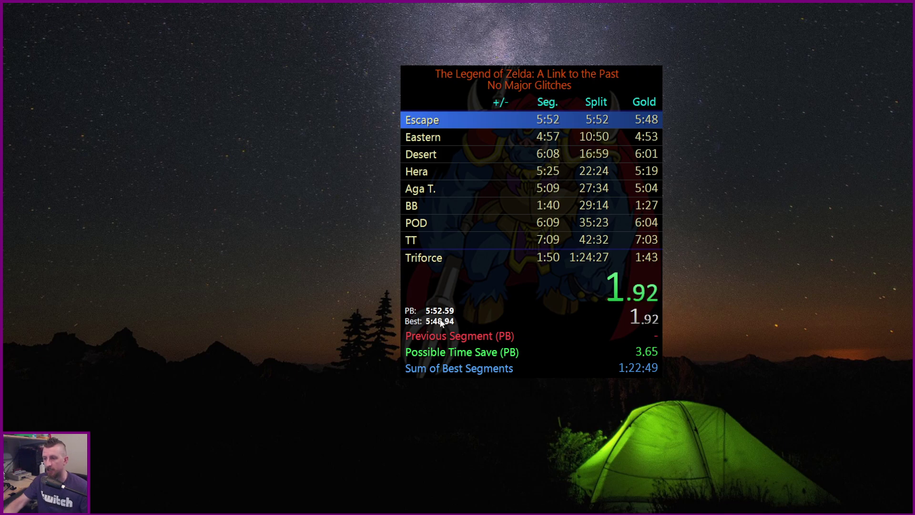
key("KP_1")
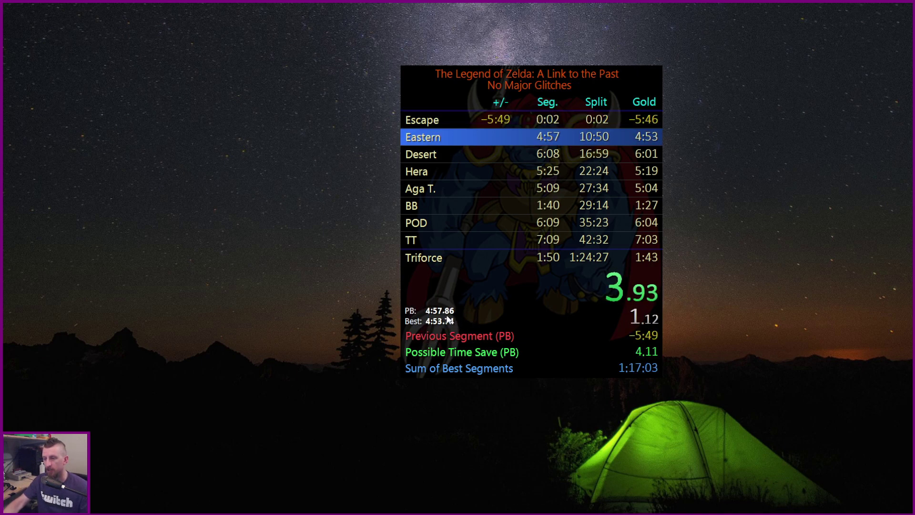
key("KP_6")
key("KP_6")
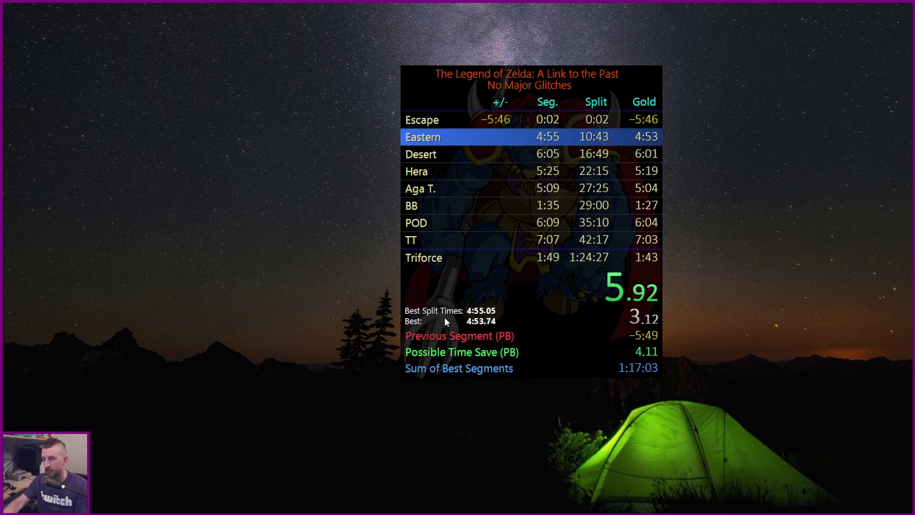
key("KP_6")
key("KP_3")
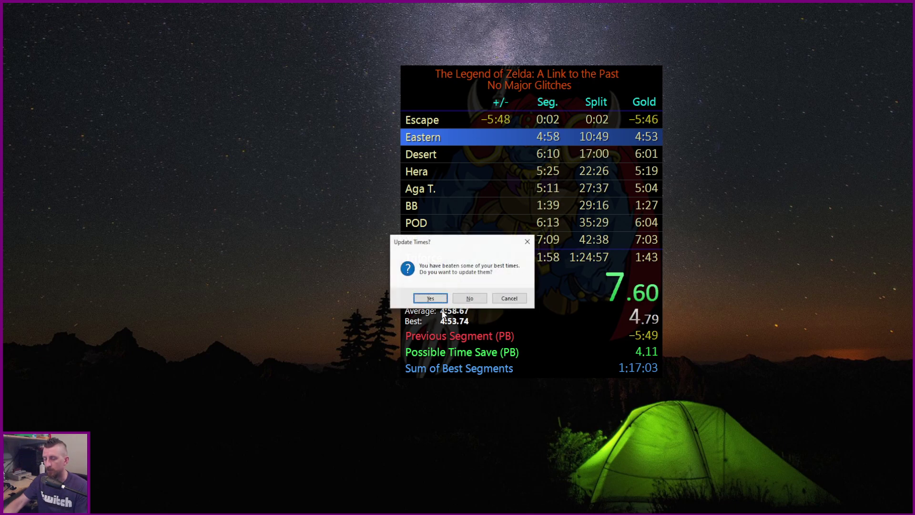
left_click(470, 302)
Review the Splits component's settings for the +/-, Seg., Split and Gold columns, including their column types and comparisons
right_click(529, 216)
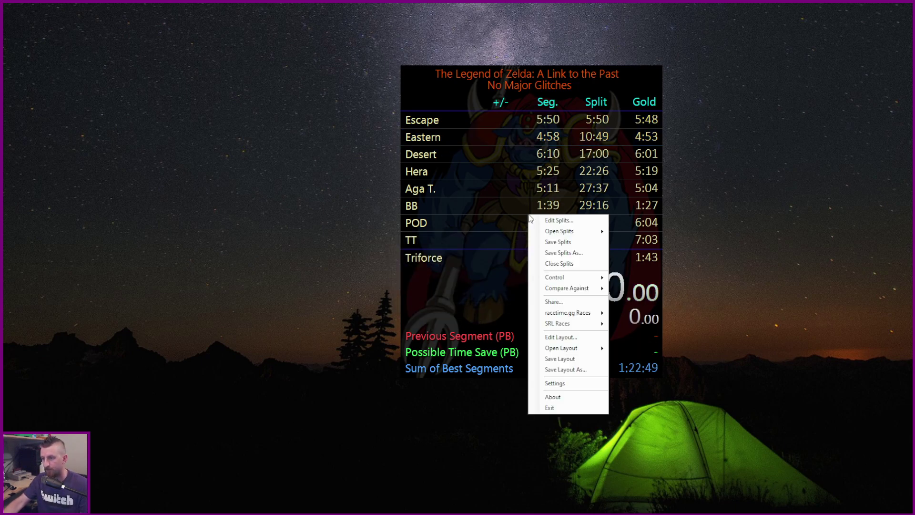
left_click(573, 337)
left_click_drag(125, 24, 212, 96)
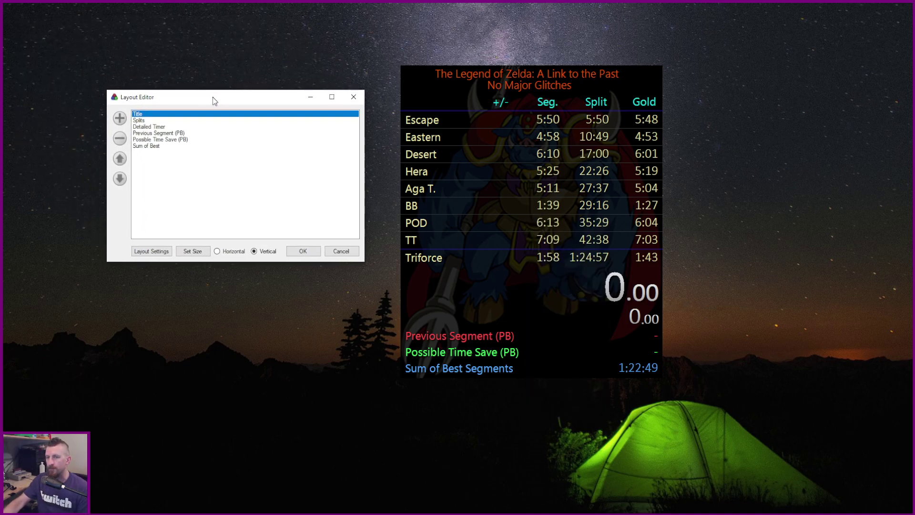
left_click(141, 121)
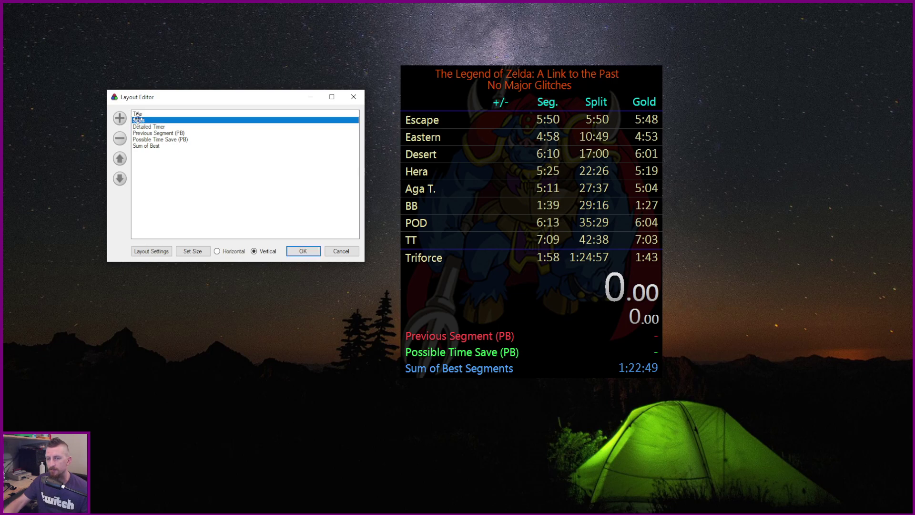
double_click(138, 119)
left_click_drag(129, 37, 233, 50)
left_click_drag(363, 127, 357, 264)
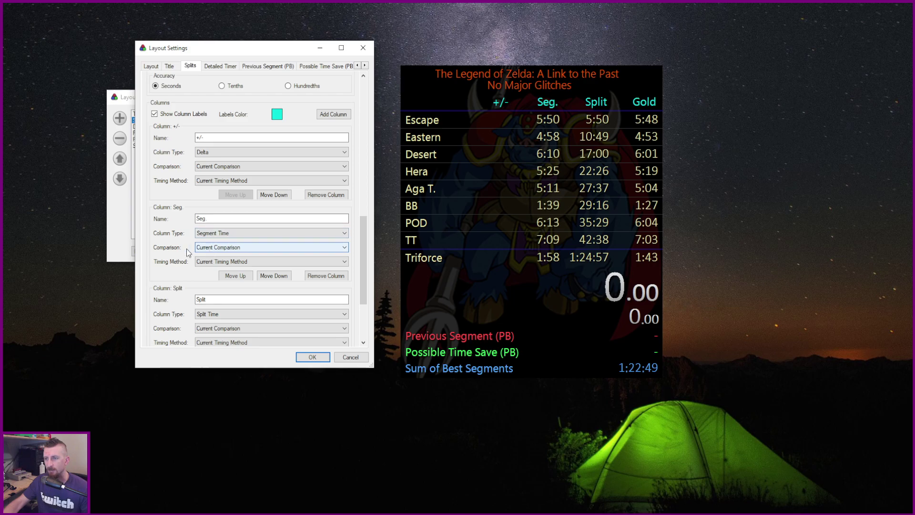
left_click_drag(365, 262, 364, 295)
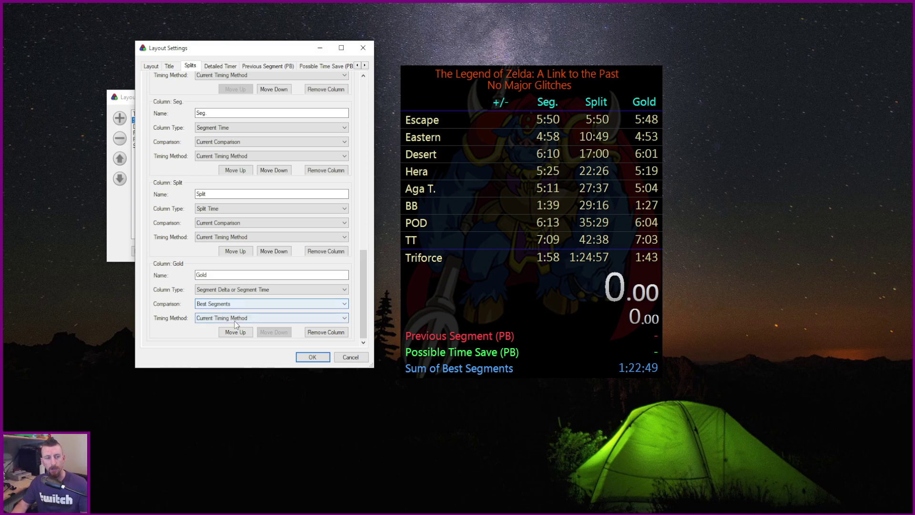
left_click(310, 359)
left_click(303, 251)
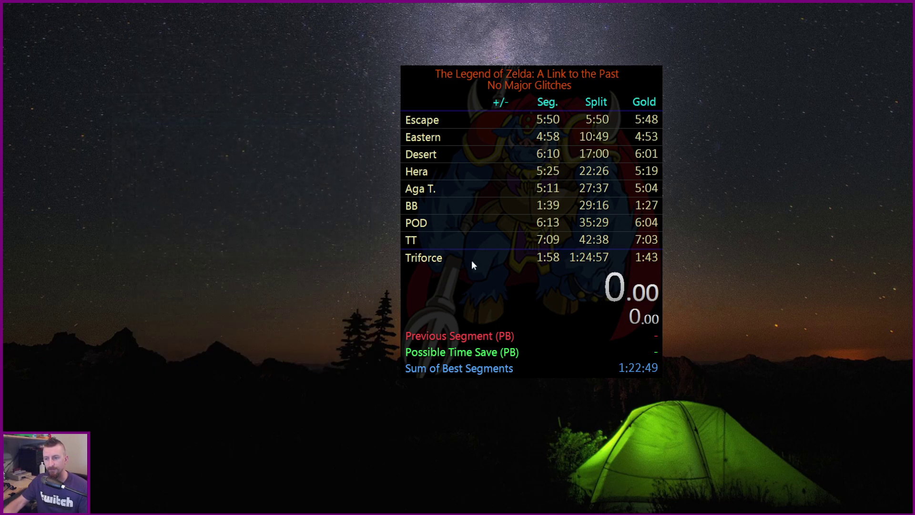
Start the timer and switch the comparison to PB
key("KP_1")
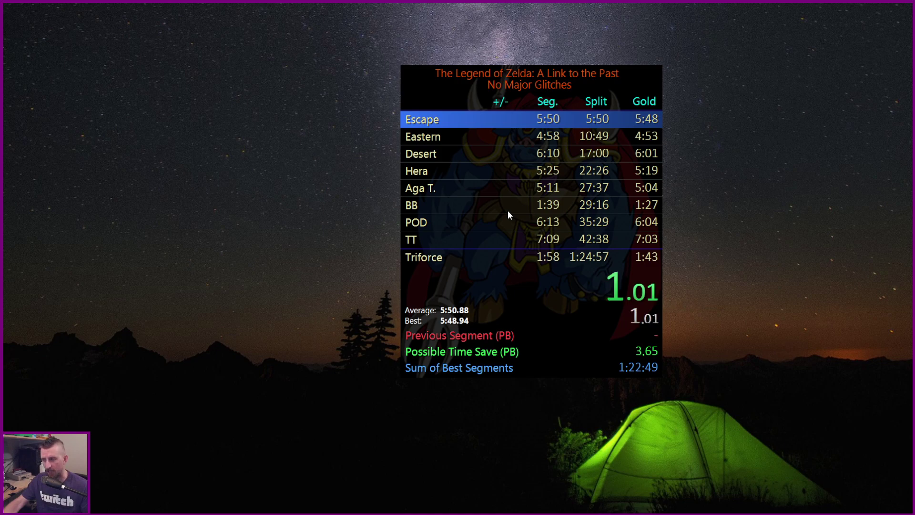
key("KP_6")
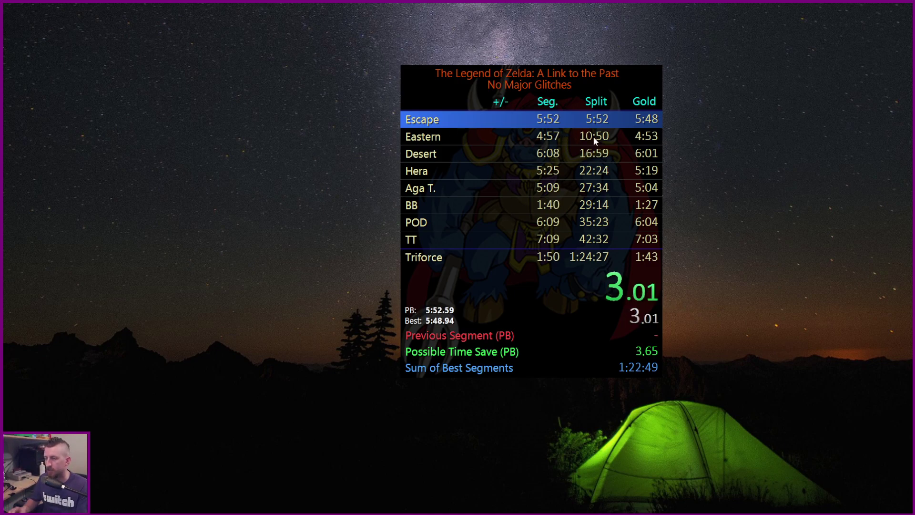
Switch the comparison to Best Segments, split Escape and Eastern, return to PB, and reset the run without updating the best times
key("KP_6")
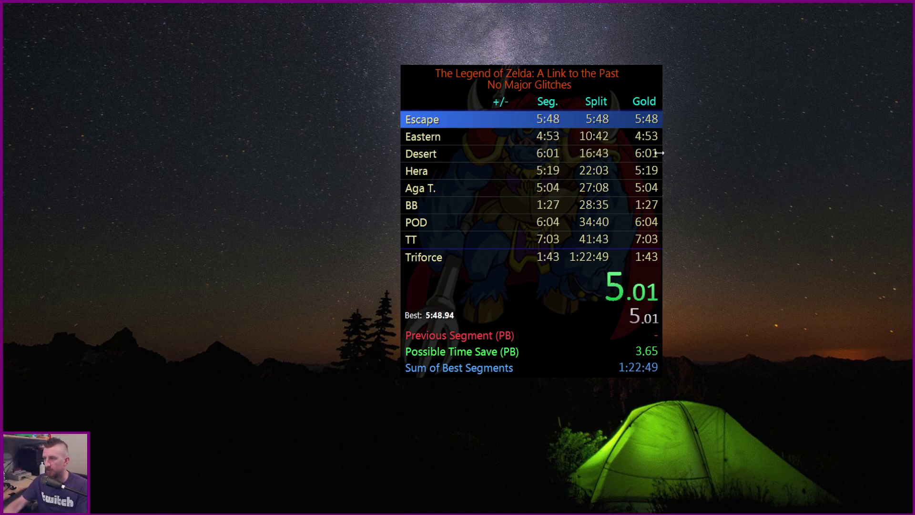
key("KP_1")
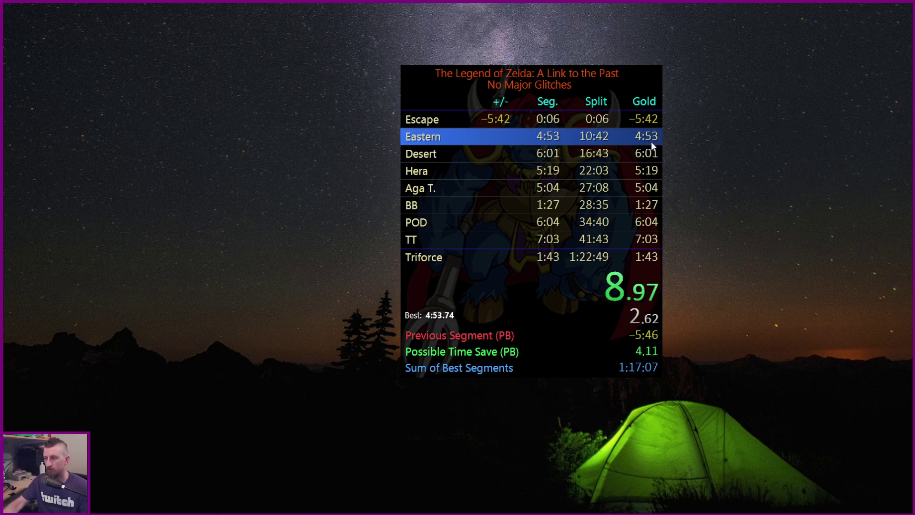
key("KP_1")
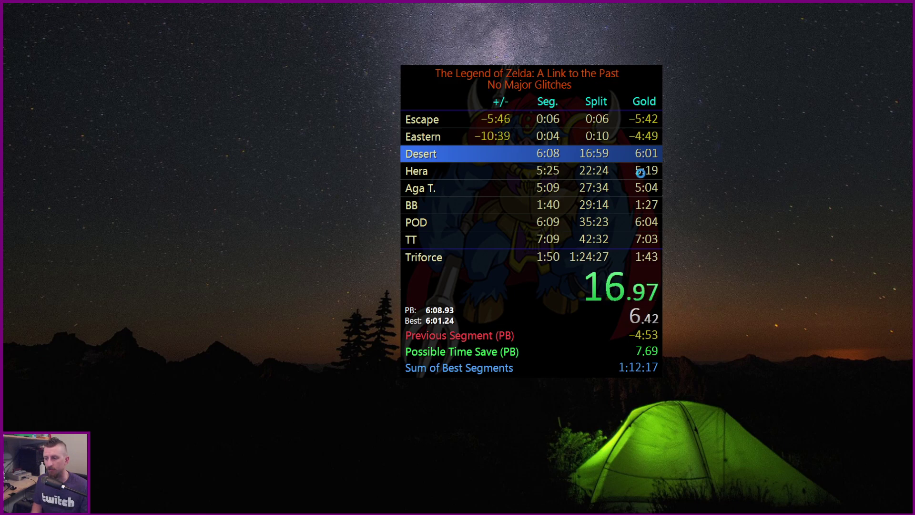
key("KP_3")
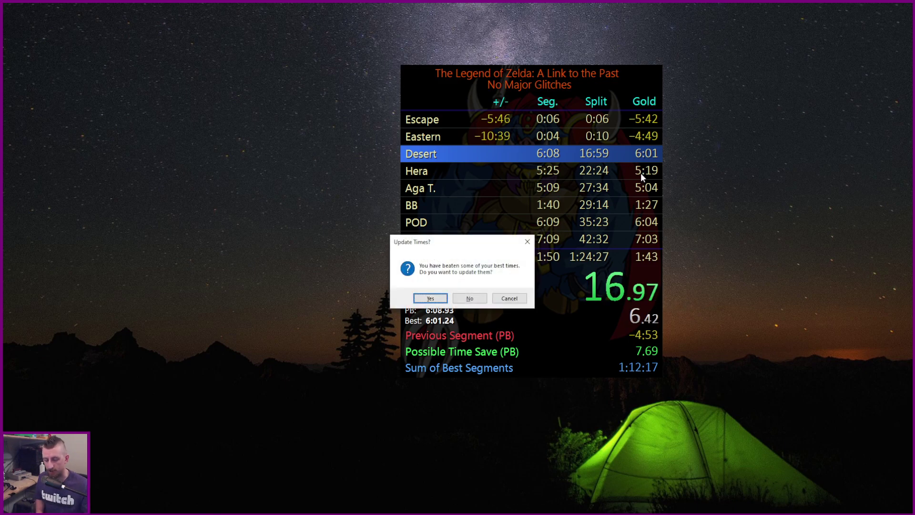
left_click(470, 299)
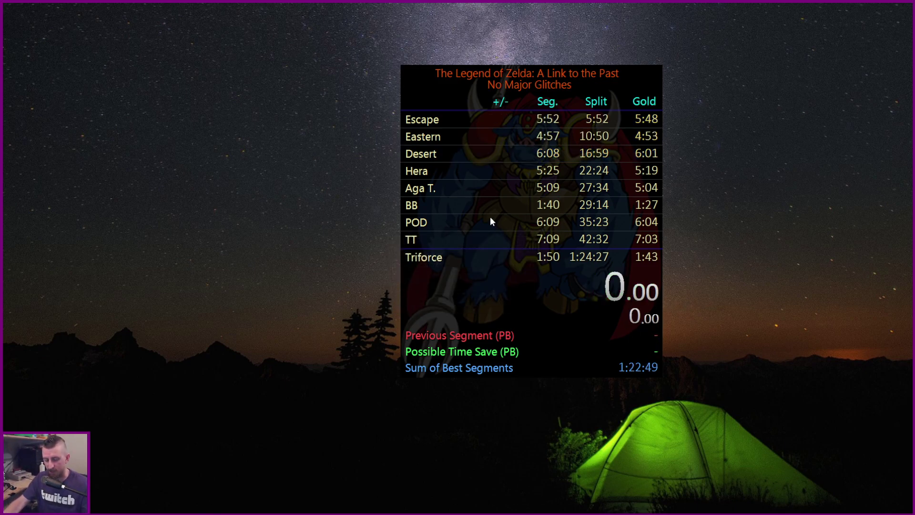
Open the active comparisons in the application settings, turn Best Split Times off and back on, and accept the selection
right_click(523, 208)
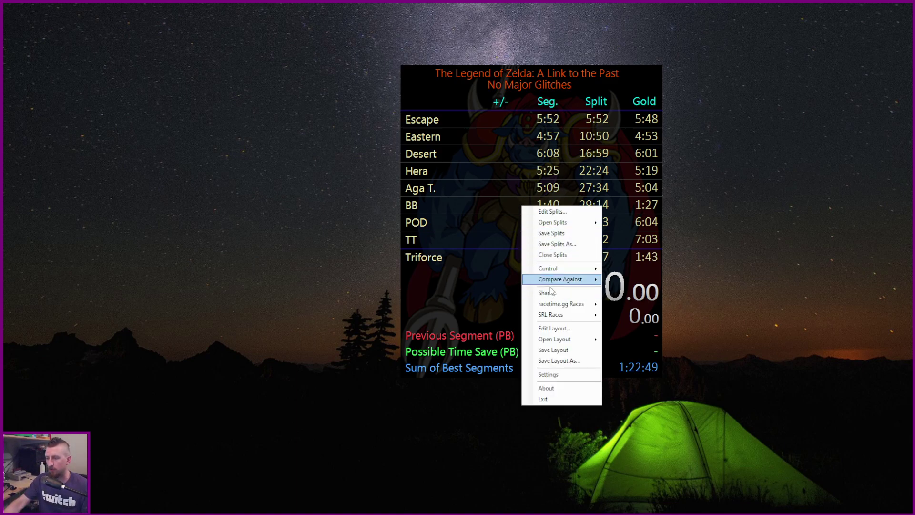
left_click(548, 374)
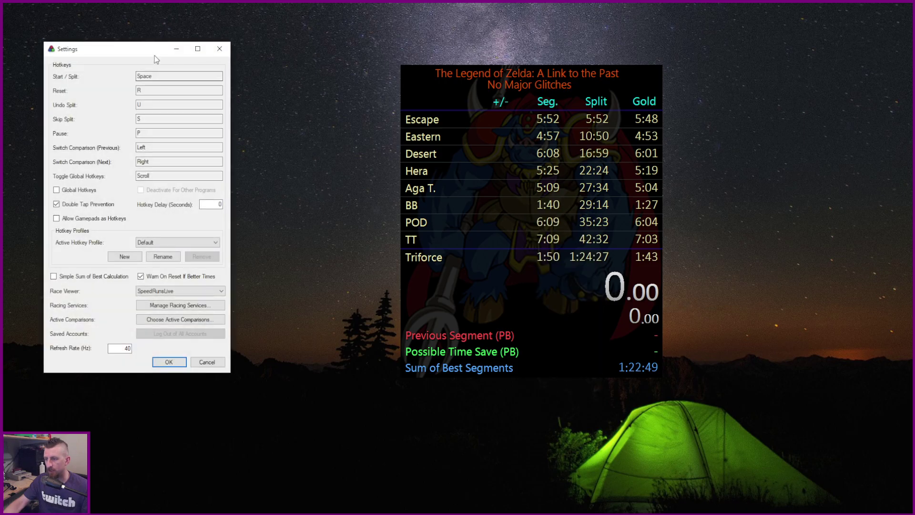
left_click_drag(156, 60, 301, 71)
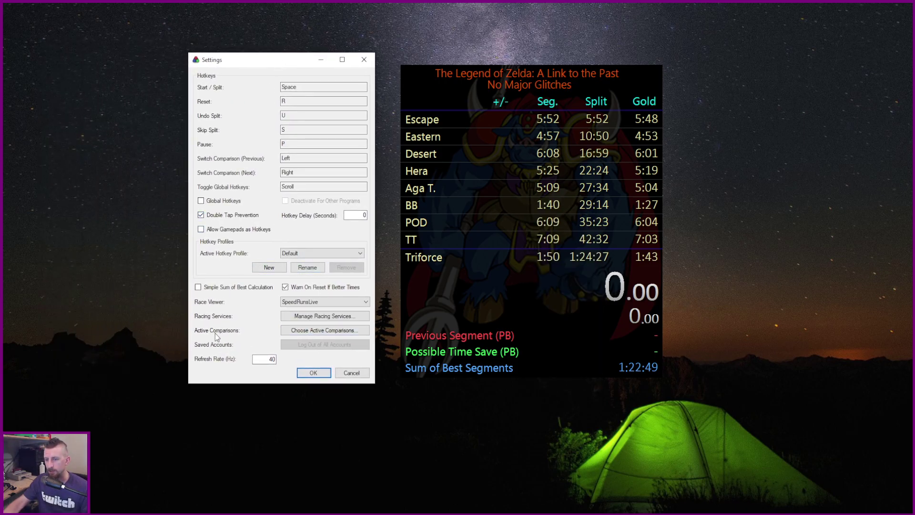
left_click(312, 332)
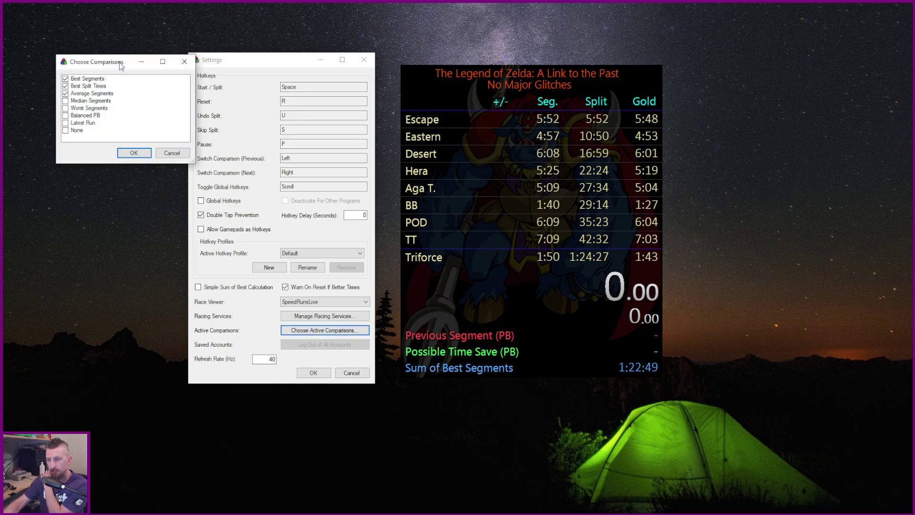
mouse_move(119, 67)
left_mouse_down()
mouse_move(221, 73)
mouse_move(288, 60)
mouse_move(156, 54)
mouse_move(132, 62)
left_mouse_up()
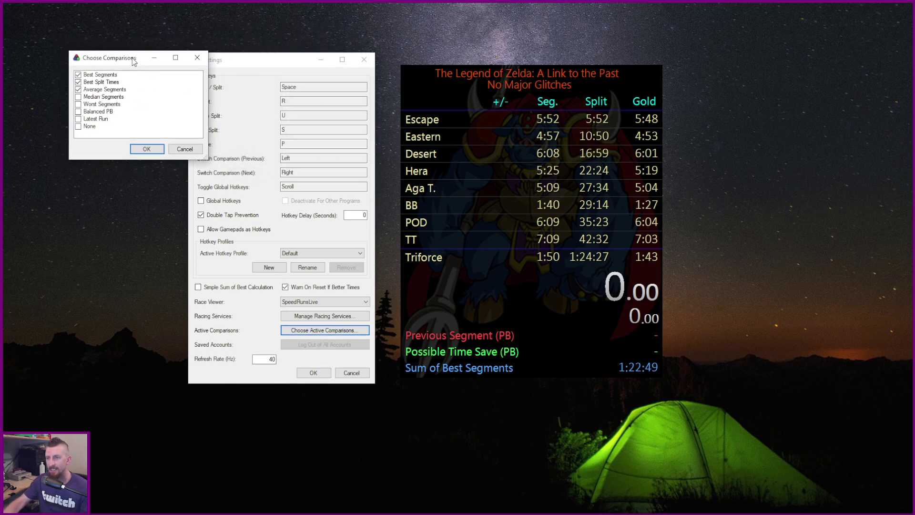
left_click(78, 82)
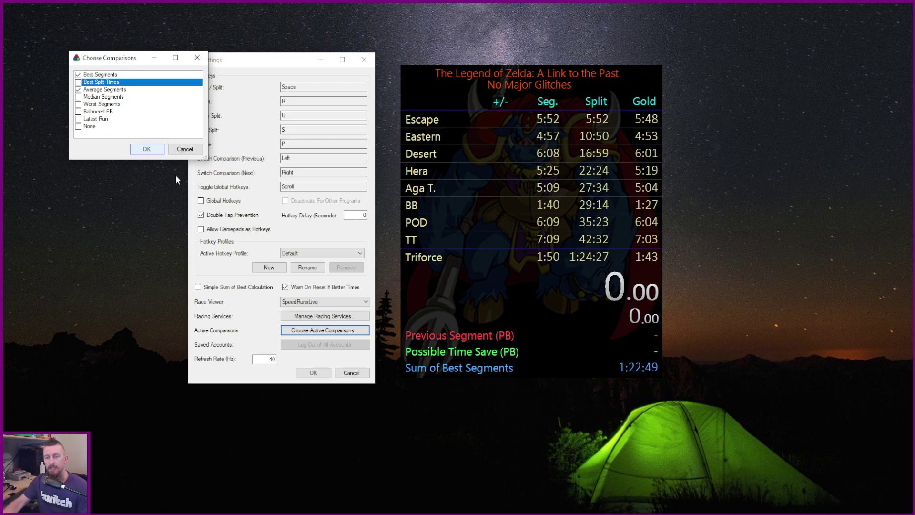
left_click(78, 82)
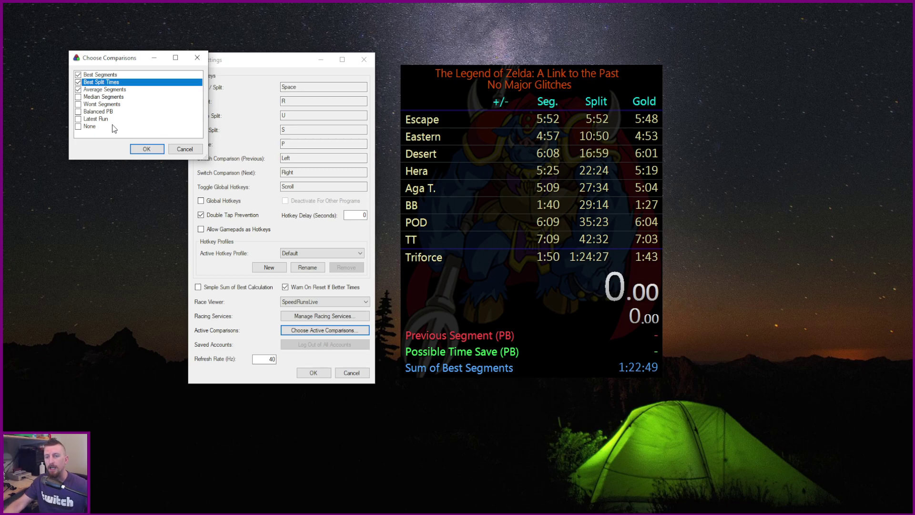
left_click(147, 149)
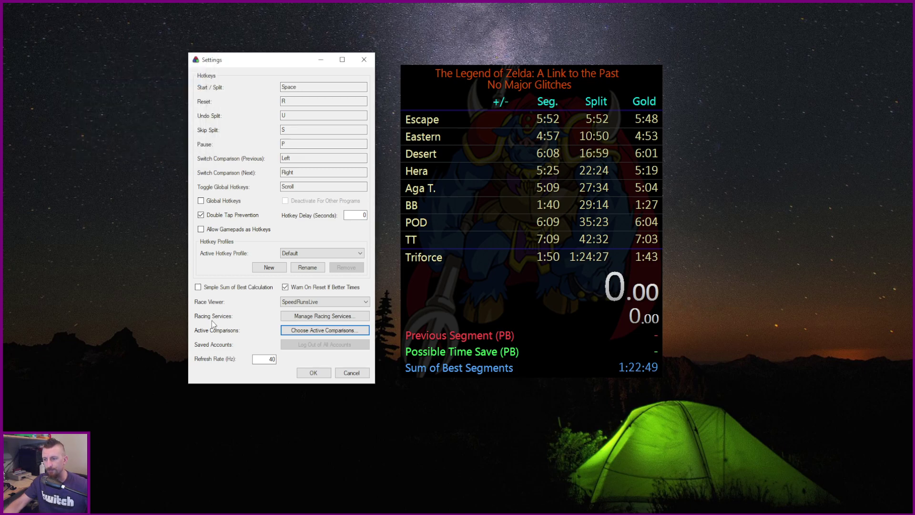
Review the hotkeys assigned to switching to the previous and next comparison, and close the settings
left_click(288, 158)
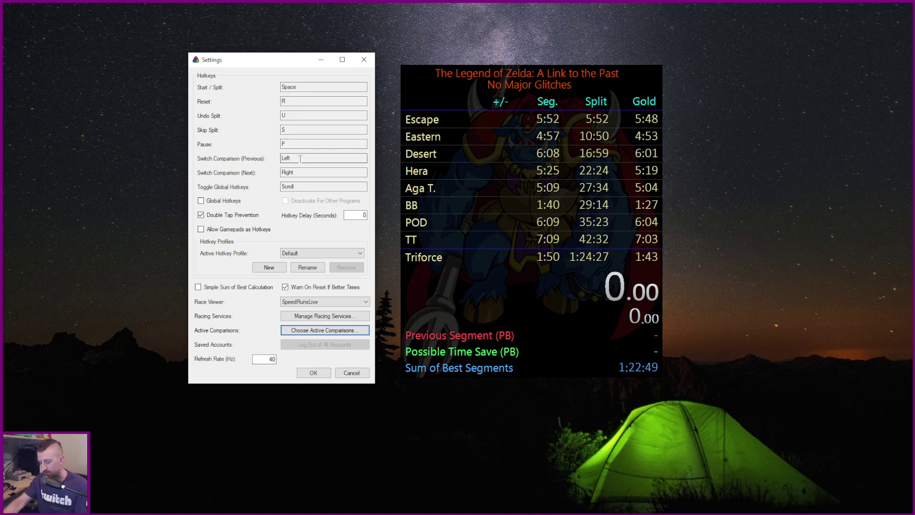
left_click(301, 171)
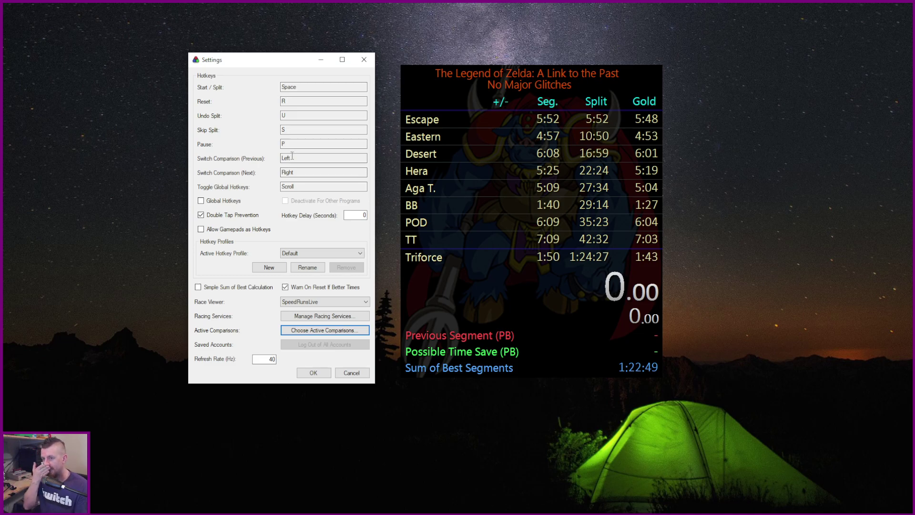
left_click(312, 373)
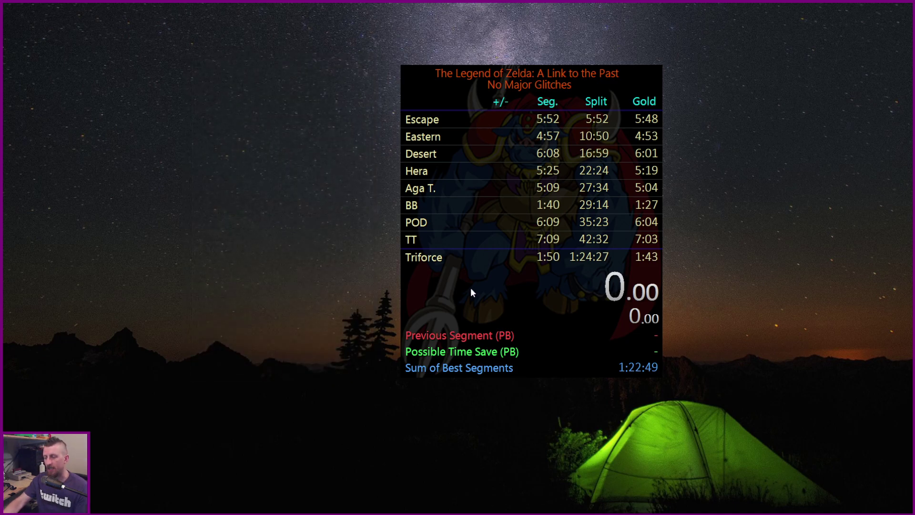
Switch to the Best Split Times comparison, start the timer, and cycle through Average, PB and Best Segments back to Best Split Times
scroll(471, 287, "down", 3)
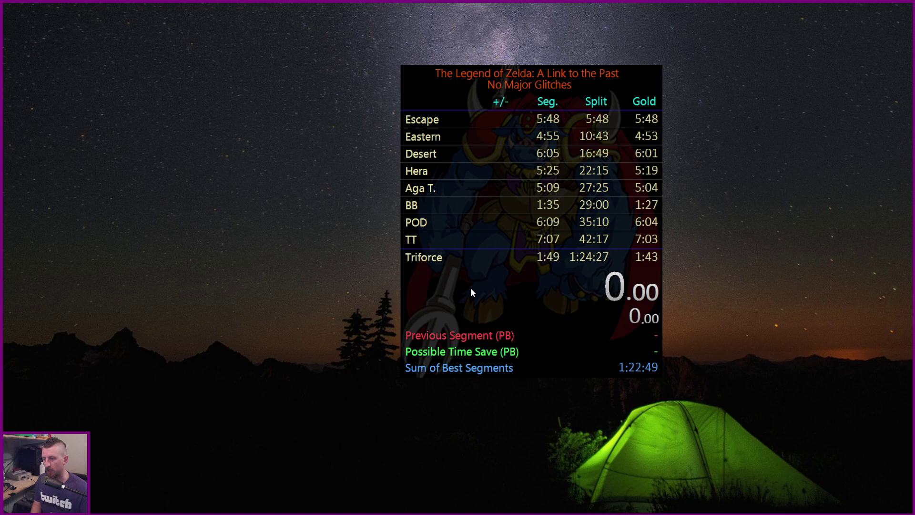
scroll(471, 288, "down", 4)
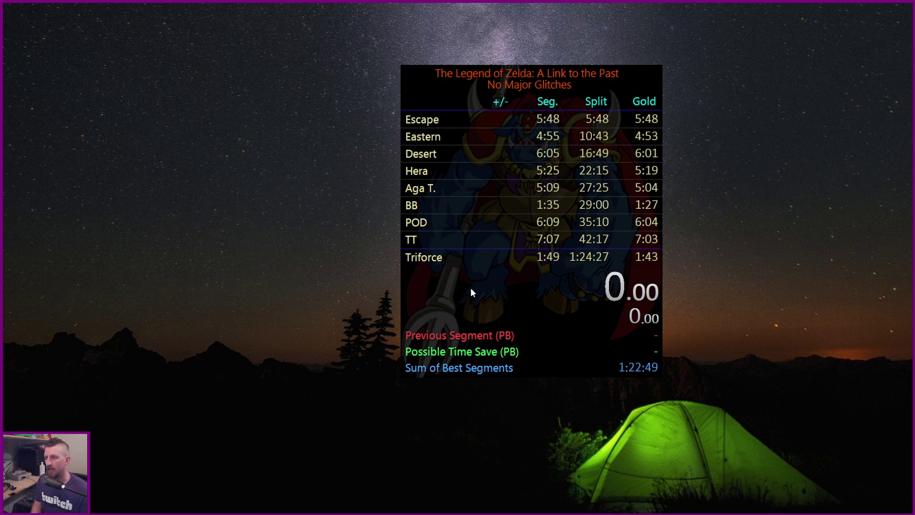
scroll(471, 288, "down", 1)
key("KP_1")
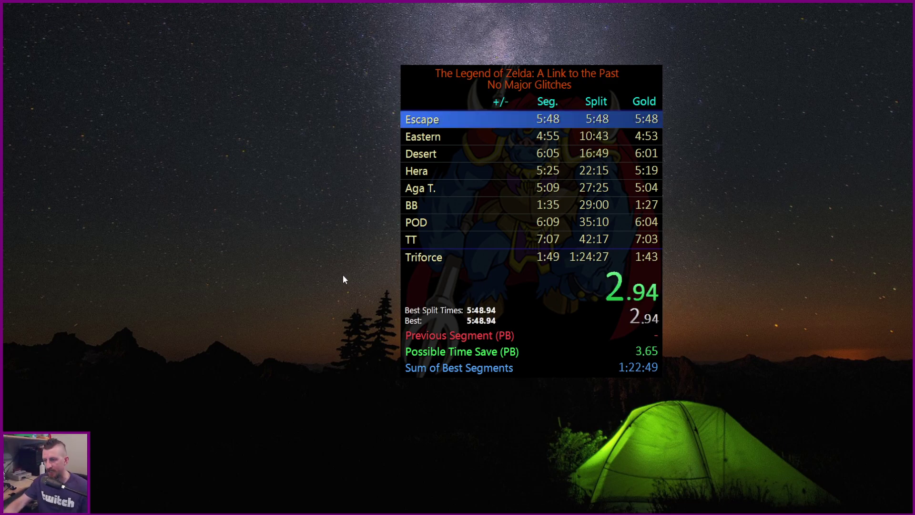
key("KP_6")
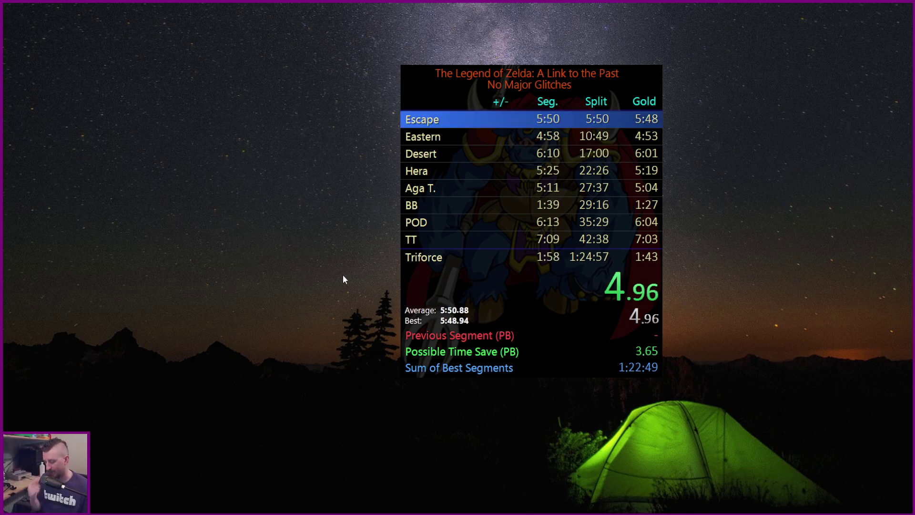
key("KP_6")
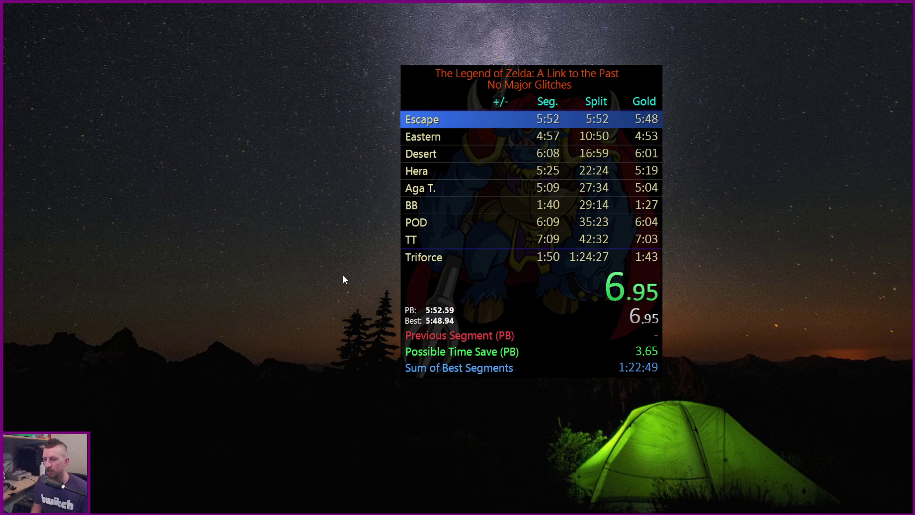
key("KP_6")
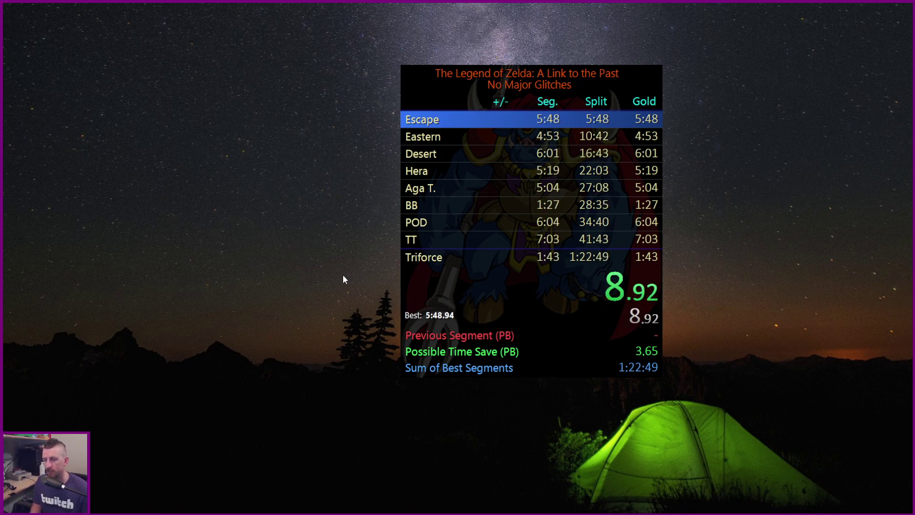
key("KP_6")
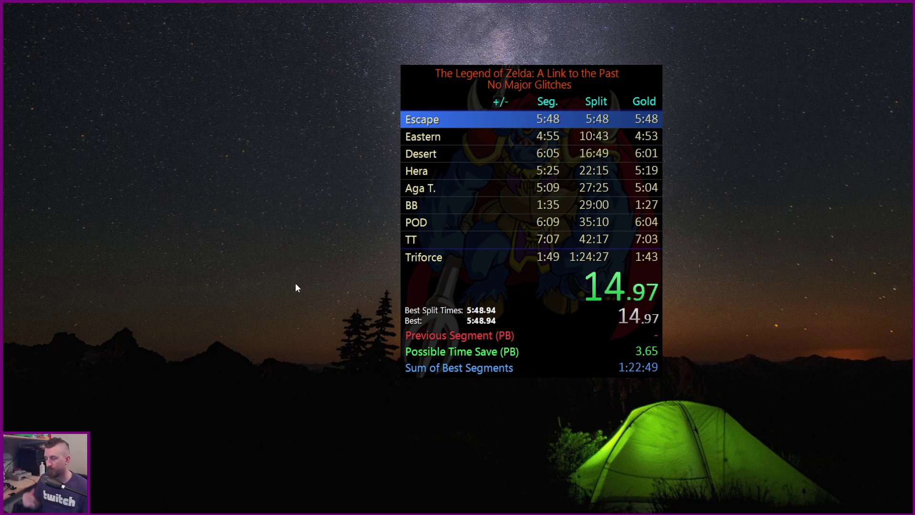
Split Escape, undo that split, and reset the timer
key("KP_1")
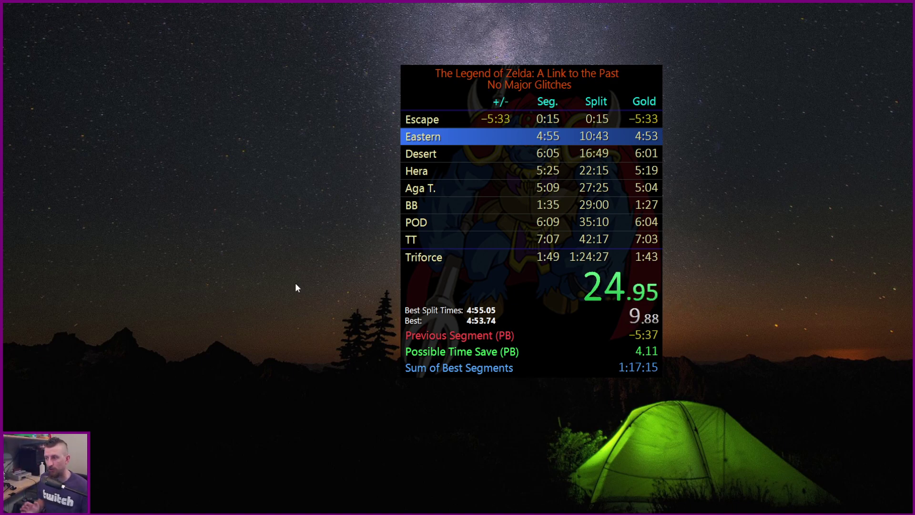
key("KP_8")
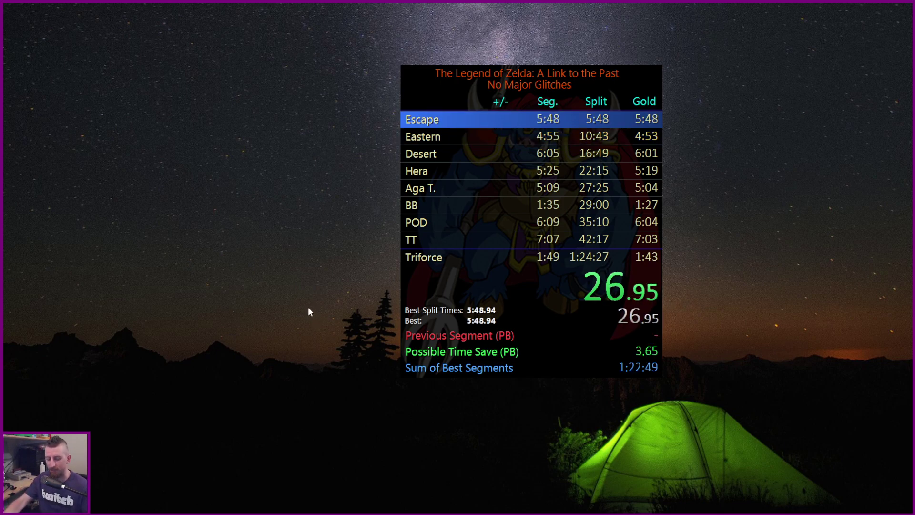
key("KP_3")
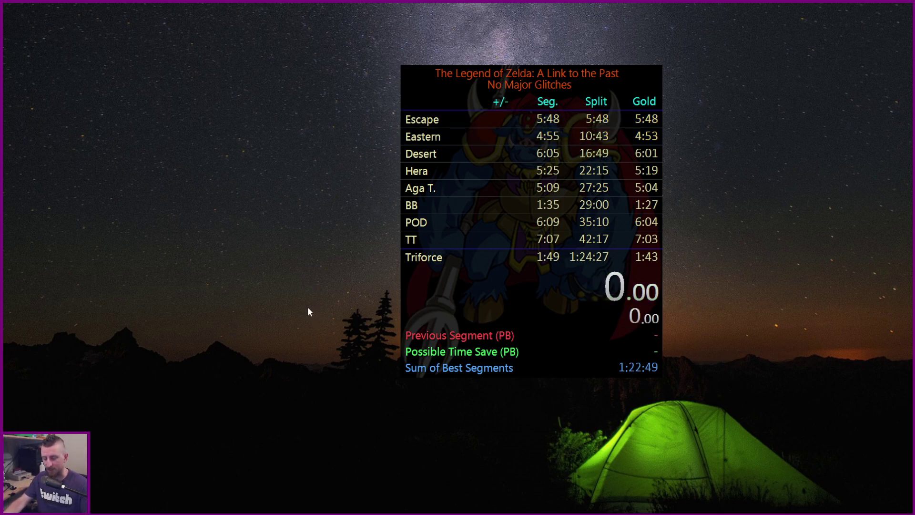